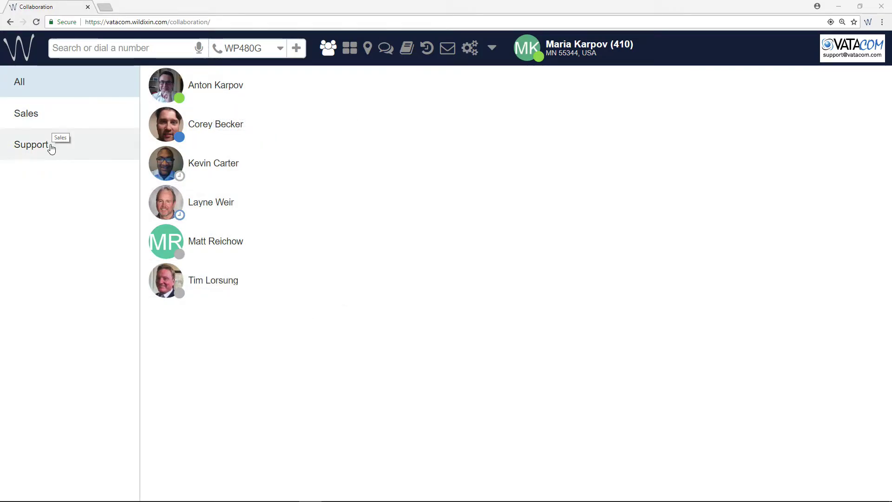
left_click(48, 124)
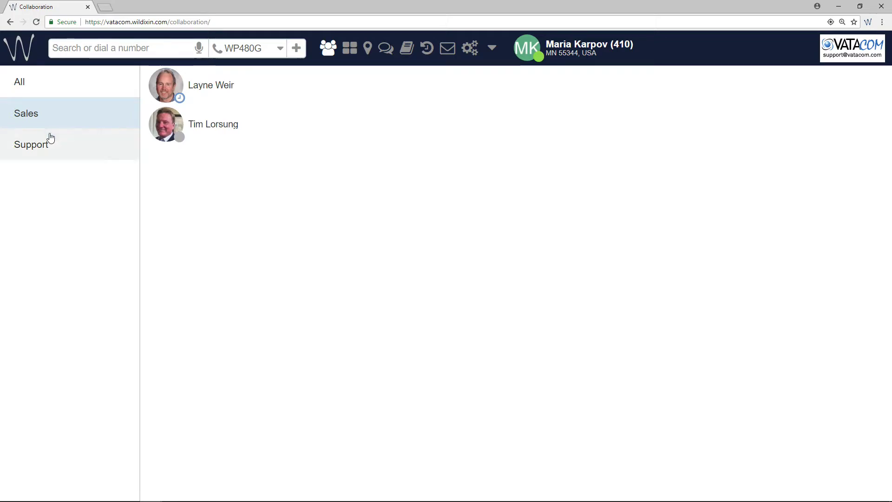
left_click(50, 144)
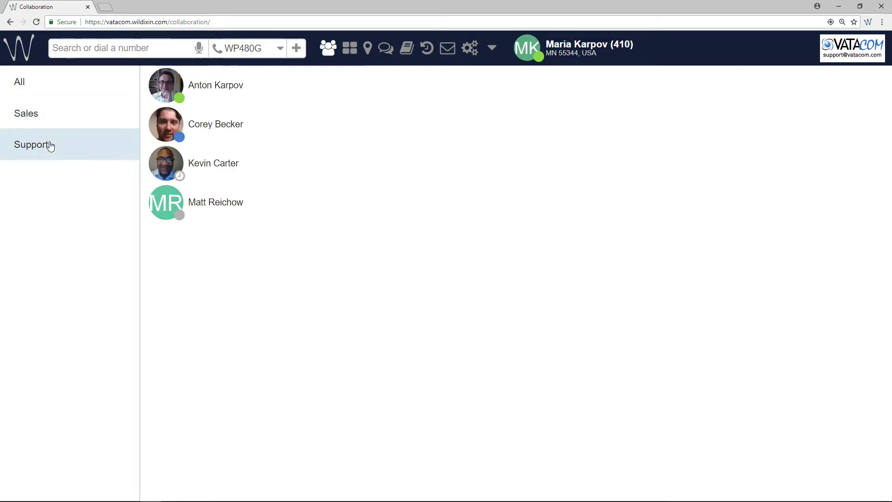
left_click(56, 96)
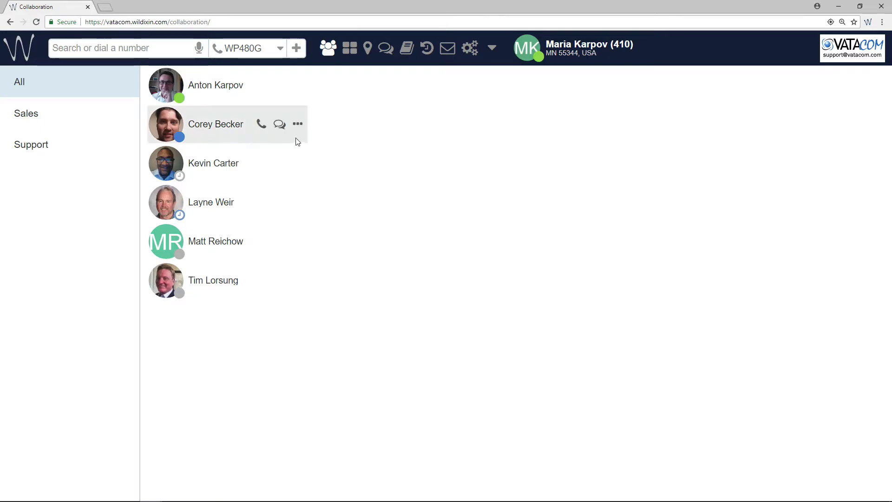
mouse_move(280, 86)
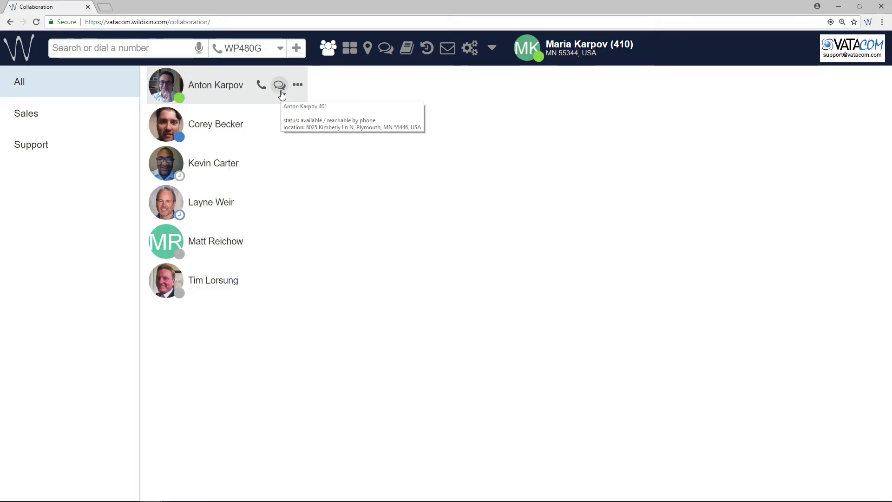
left_click(296, 92)
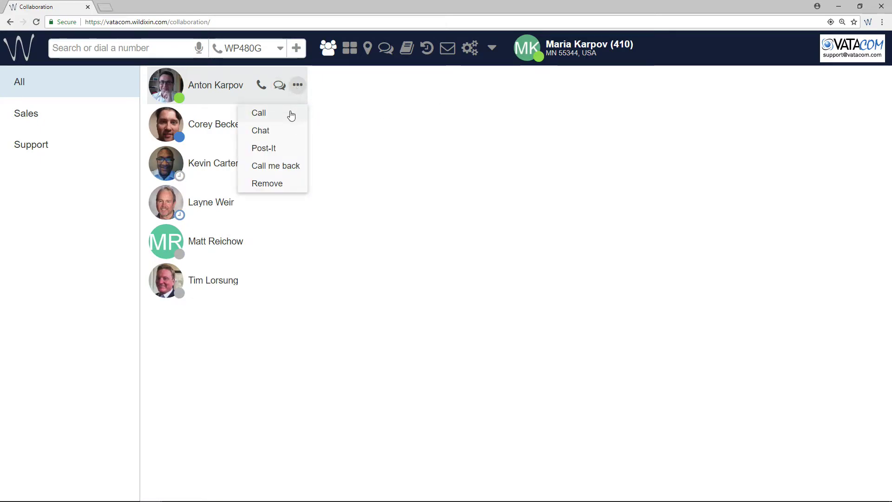
left_click(292, 149)
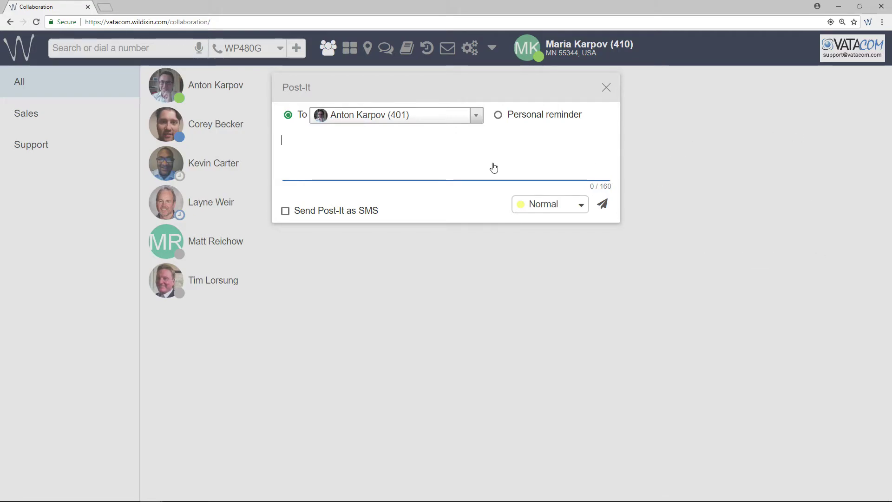
- Send a Normal-priority personal reminder reading 'Test' and drag the note toward the top centre
left_click(498, 114)
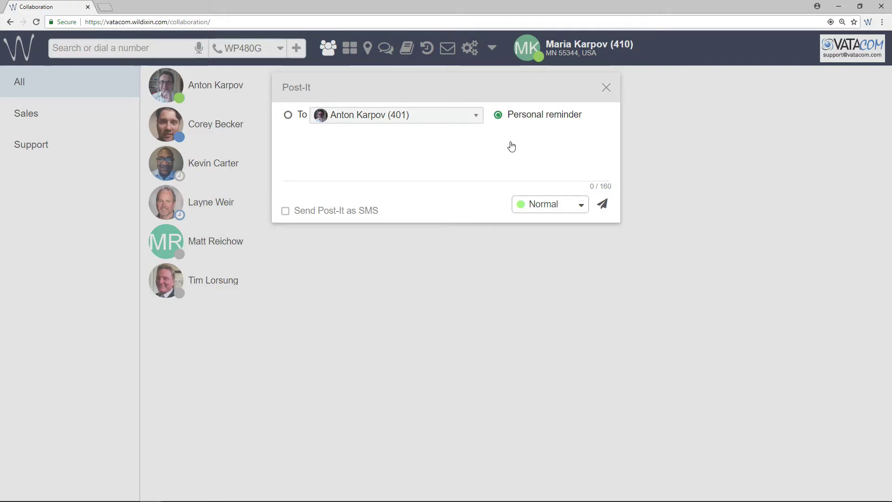
left_click(480, 143)
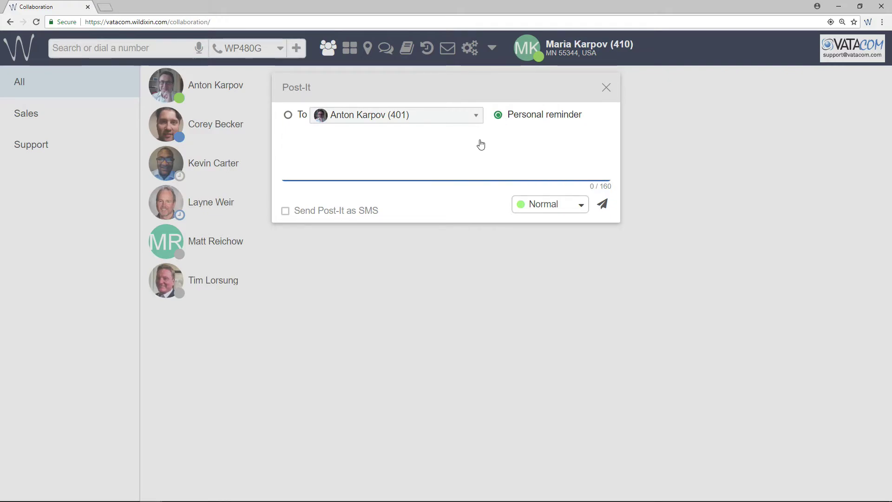
type("Tre")
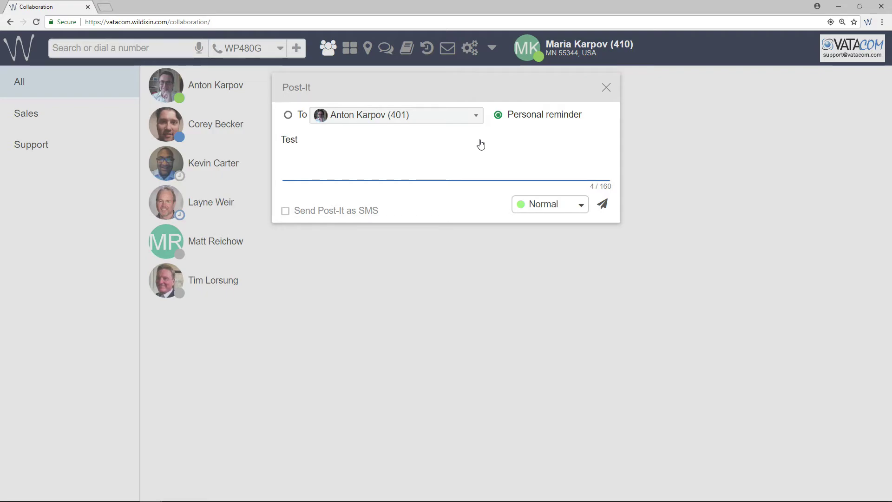
left_click(548, 207)
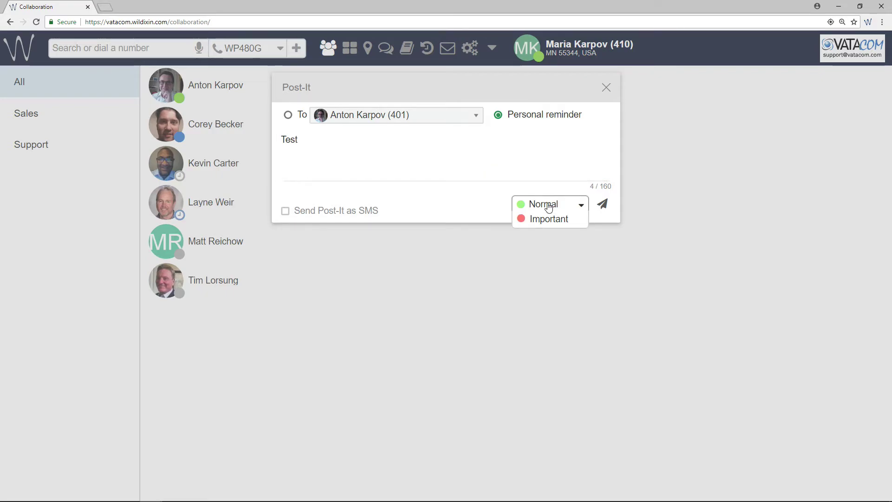
left_click(546, 206)
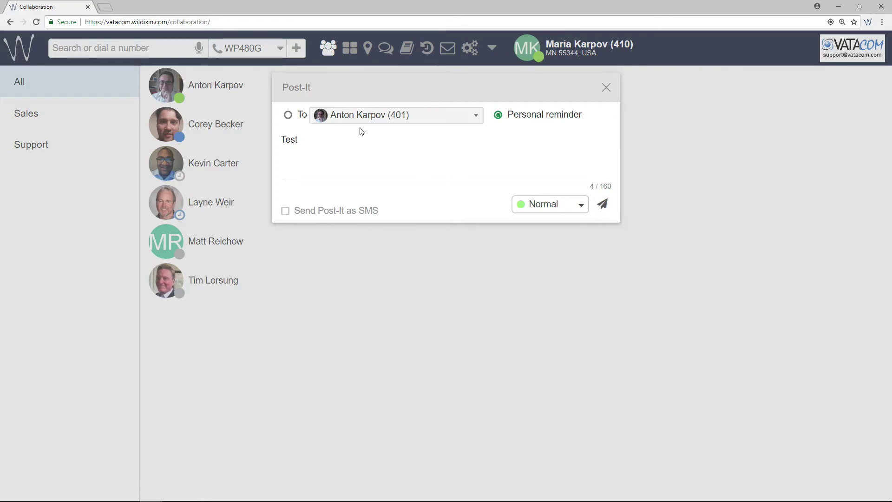
left_click(602, 205)
left_click_drag(706, 238, 452, 131)
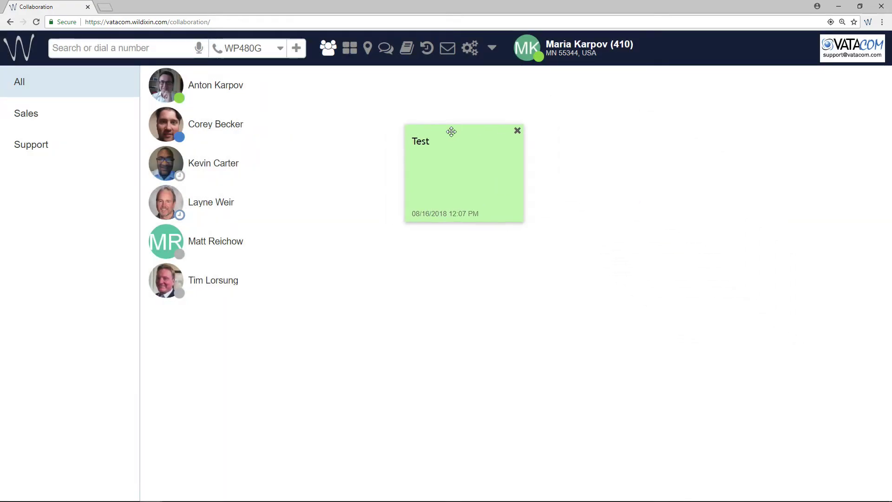
- Move the Test sticky note further right, then dismiss it
mouse_move(452, 132)
left_mouse_down()
mouse_move(575, 147)
mouse_move(710, 126)
left_mouse_up()
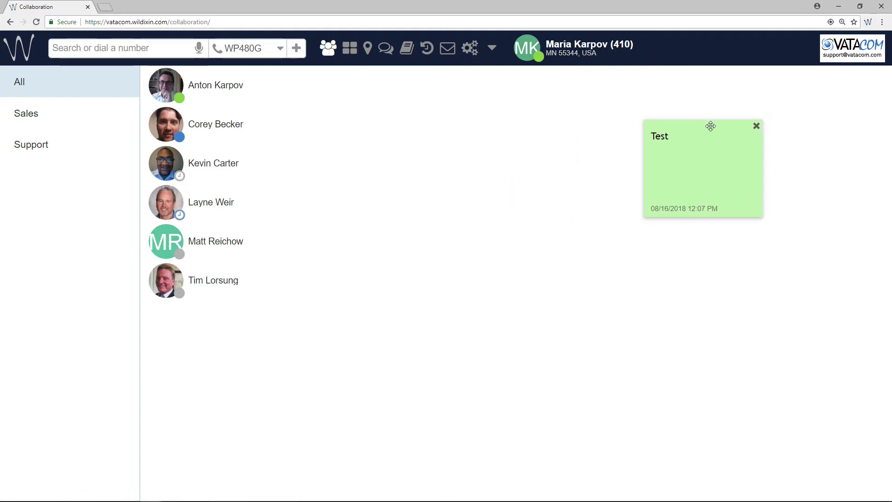
left_click(757, 128)
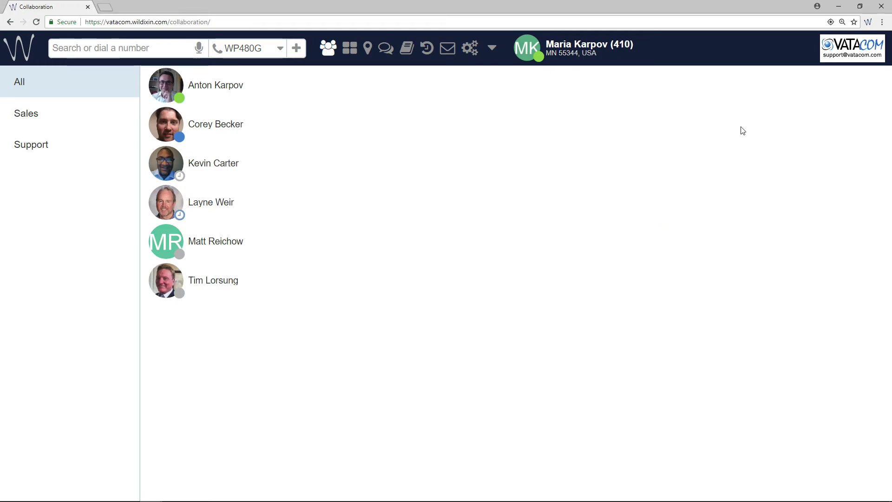
left_click(299, 53)
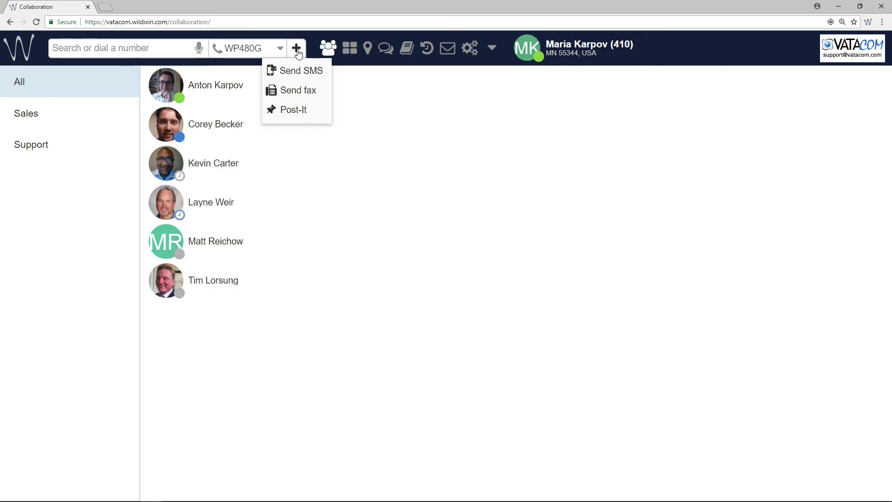
left_click(292, 110)
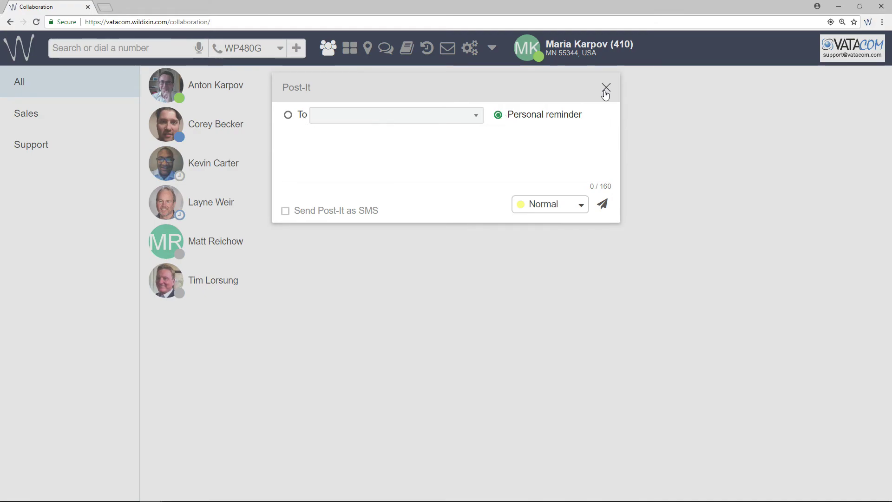
left_click(288, 116)
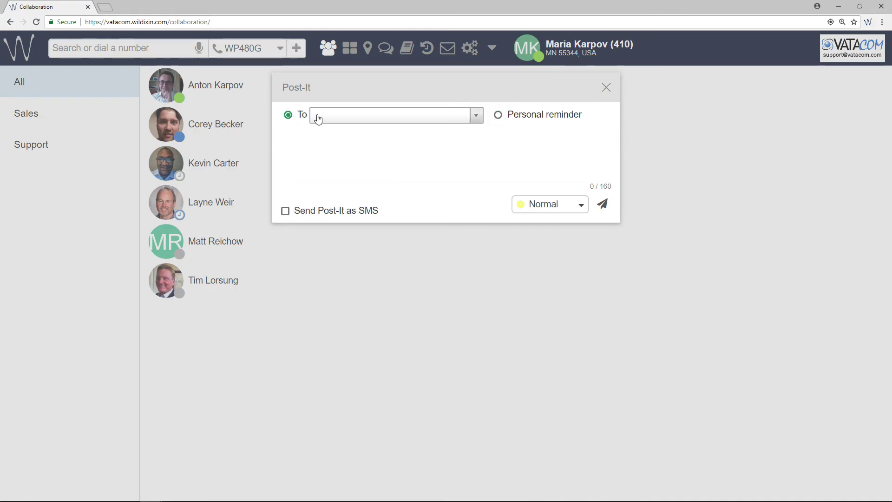
left_click(317, 119)
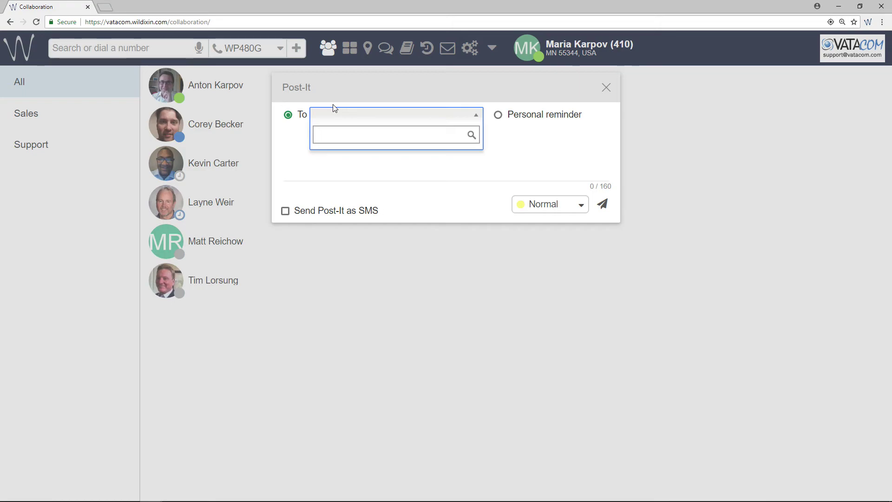
type("an")
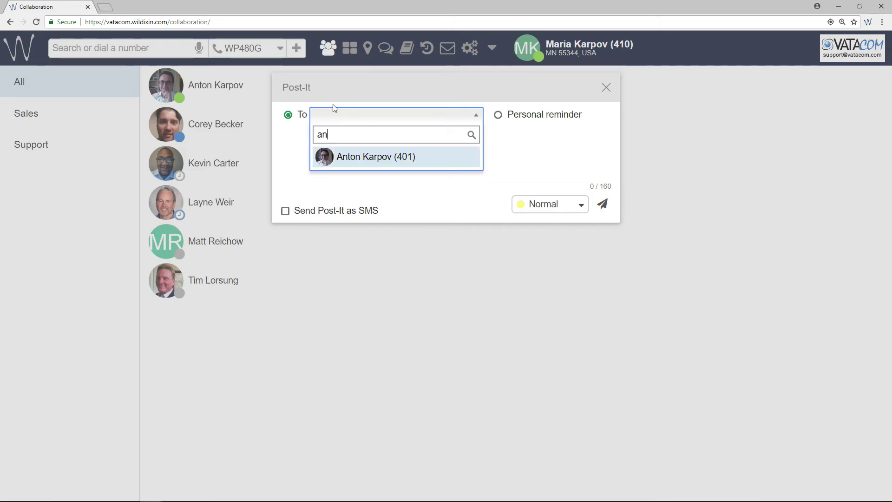
key("Return")
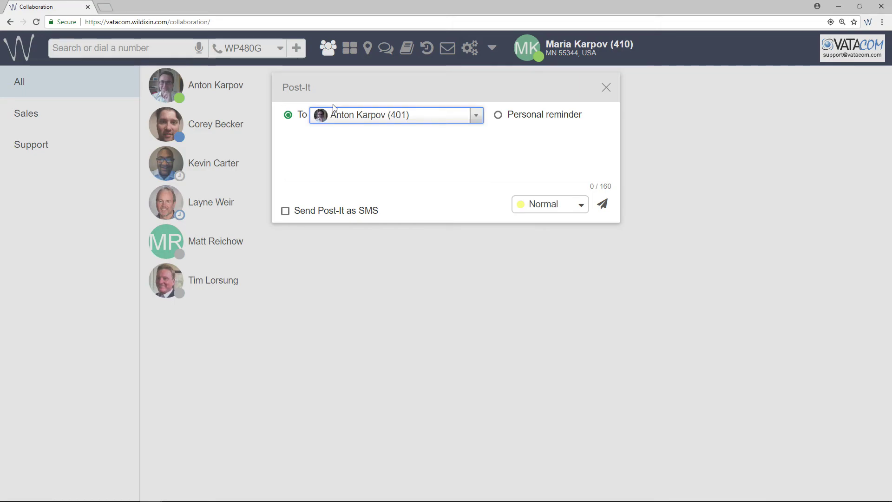
left_click(606, 89)
left_click(296, 85)
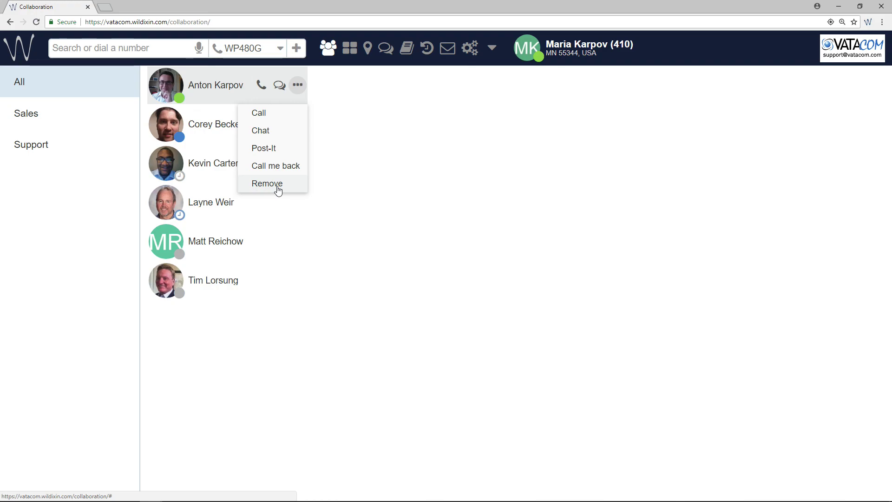
left_click(531, 197)
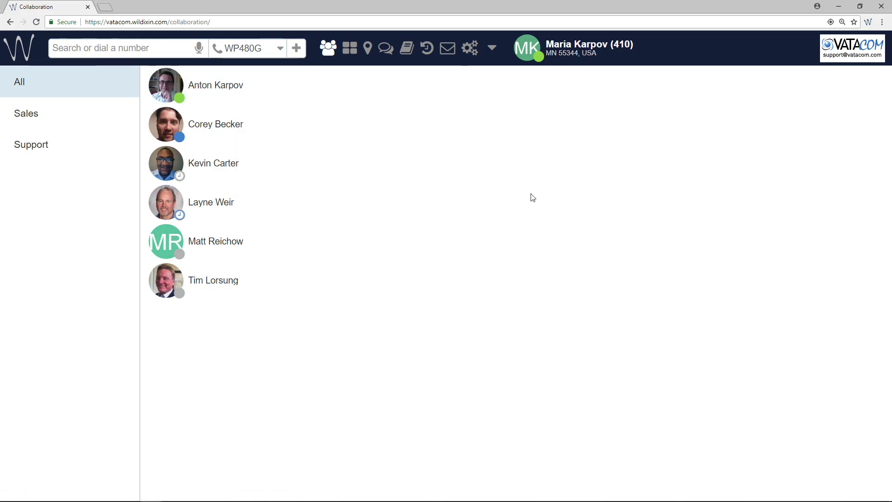